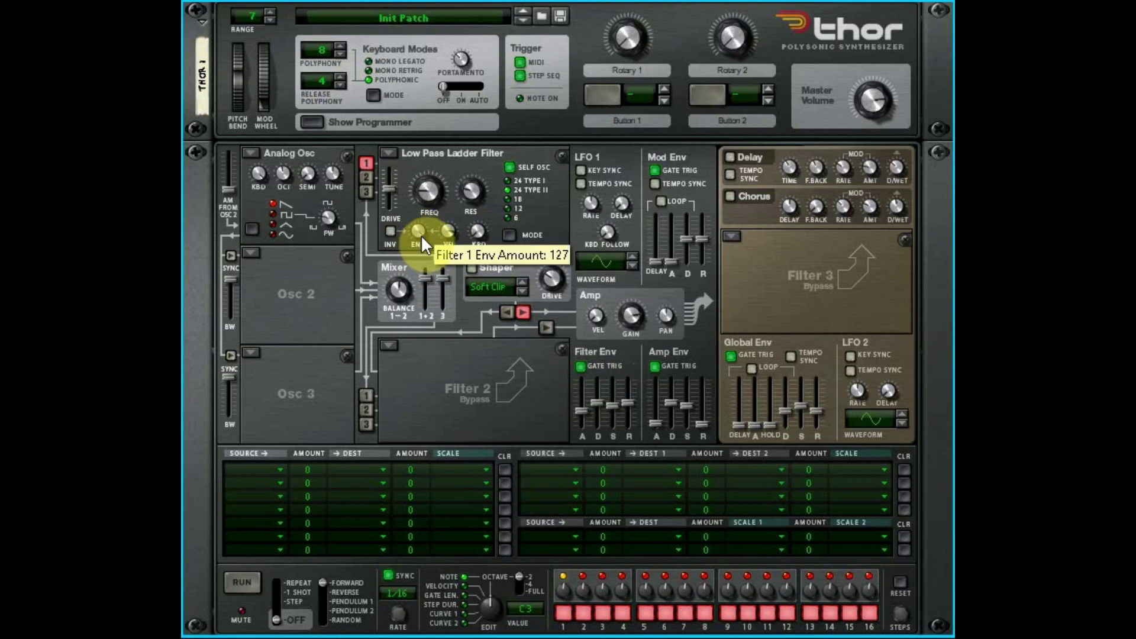
Step: Push the ladder filter's envelope amount to 127 and toggle the filter-to-shaper routing
left_click_drag(420, 235, 440, 281)
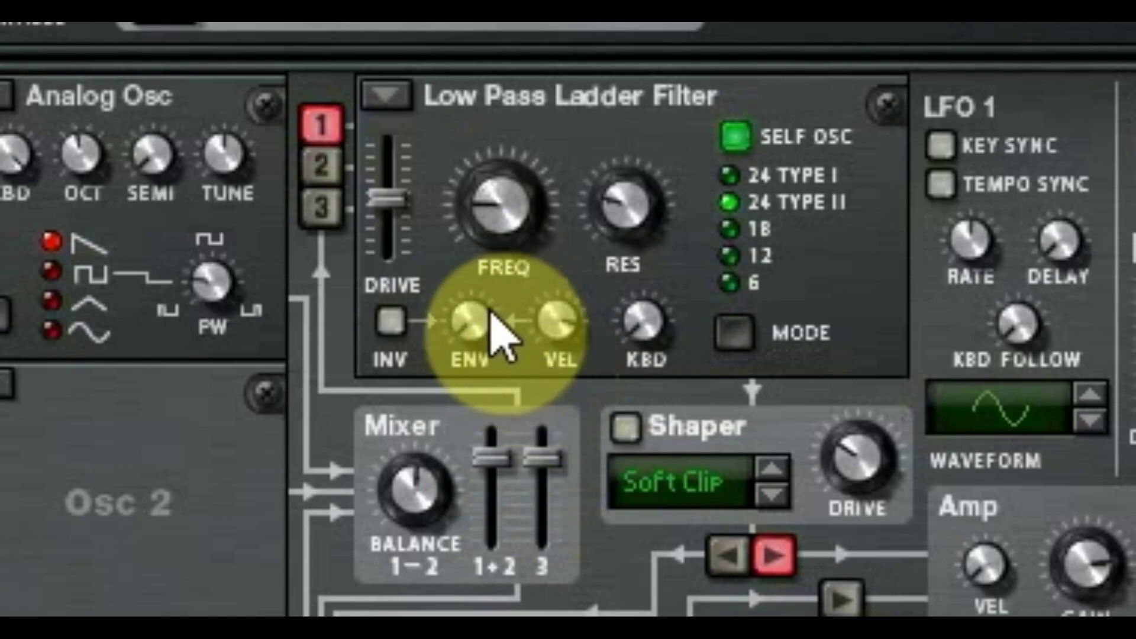
mouse_move(478, 326)
left_click_drag(478, 327, 763, 24)
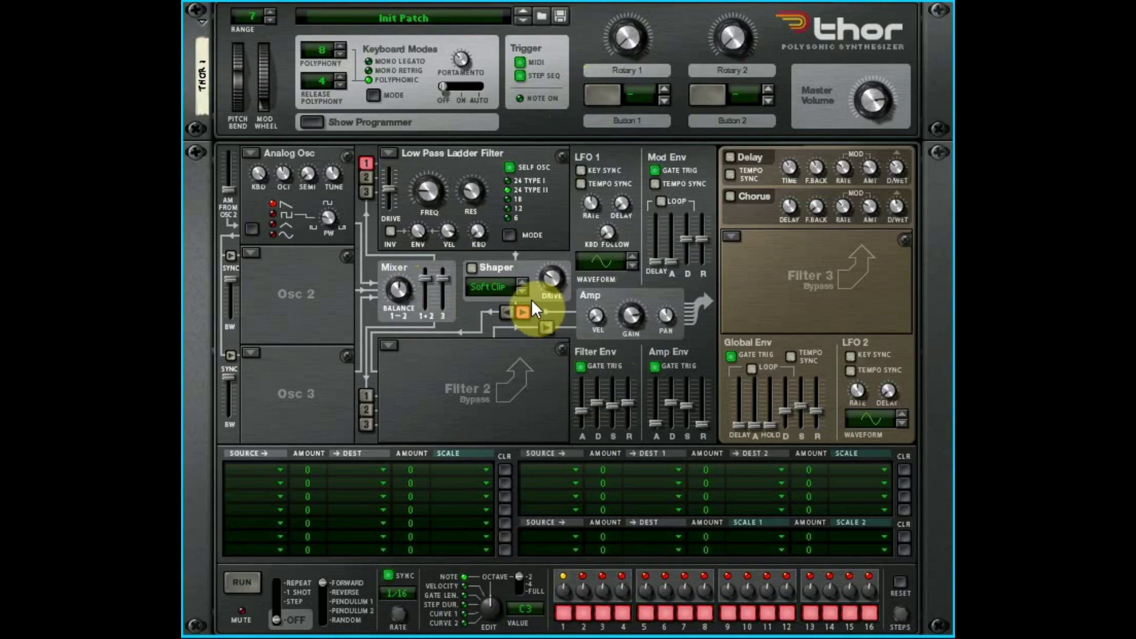
left_click(522, 313)
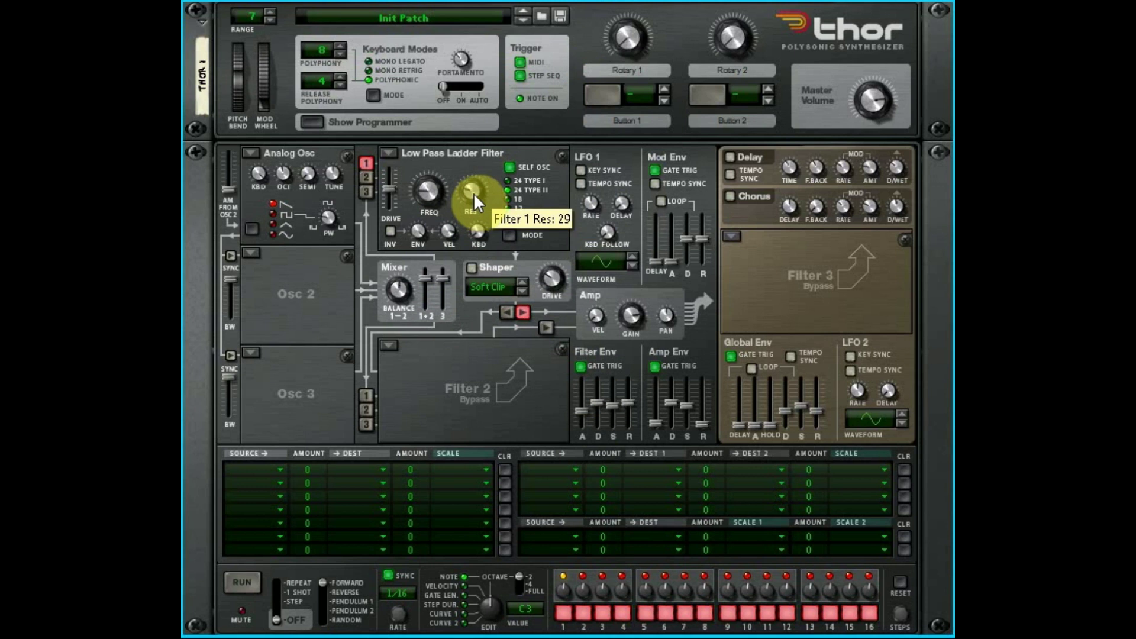
Step: Set the filter resonance, trying 46 before settling at 34, with another routing toggle
left_click_drag(473, 193, 499, 200)
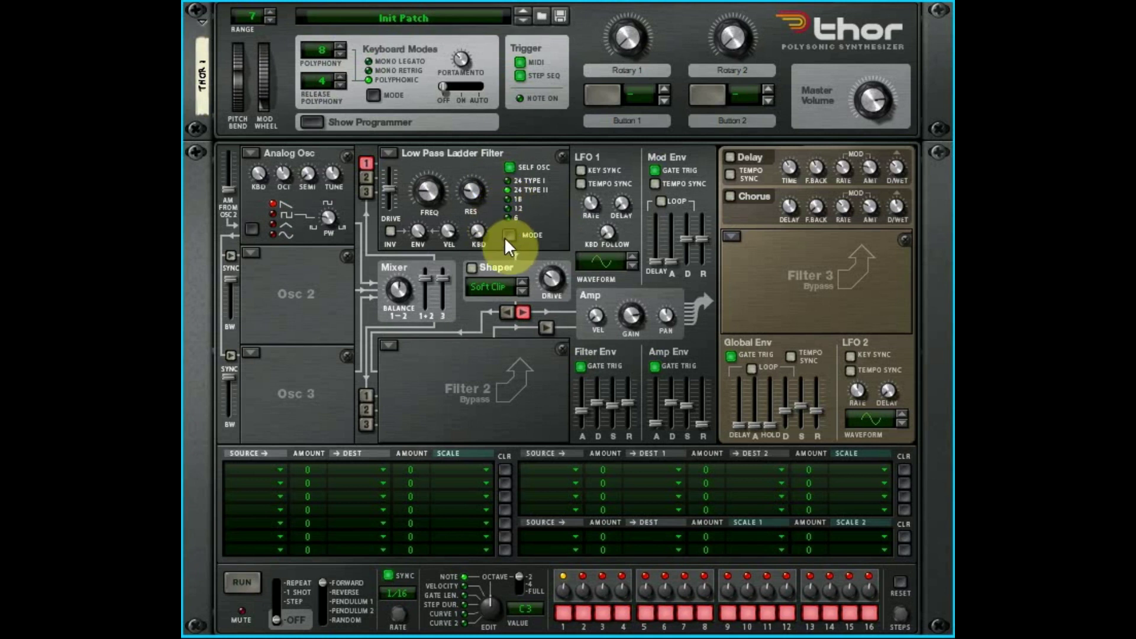
left_click(510, 308)
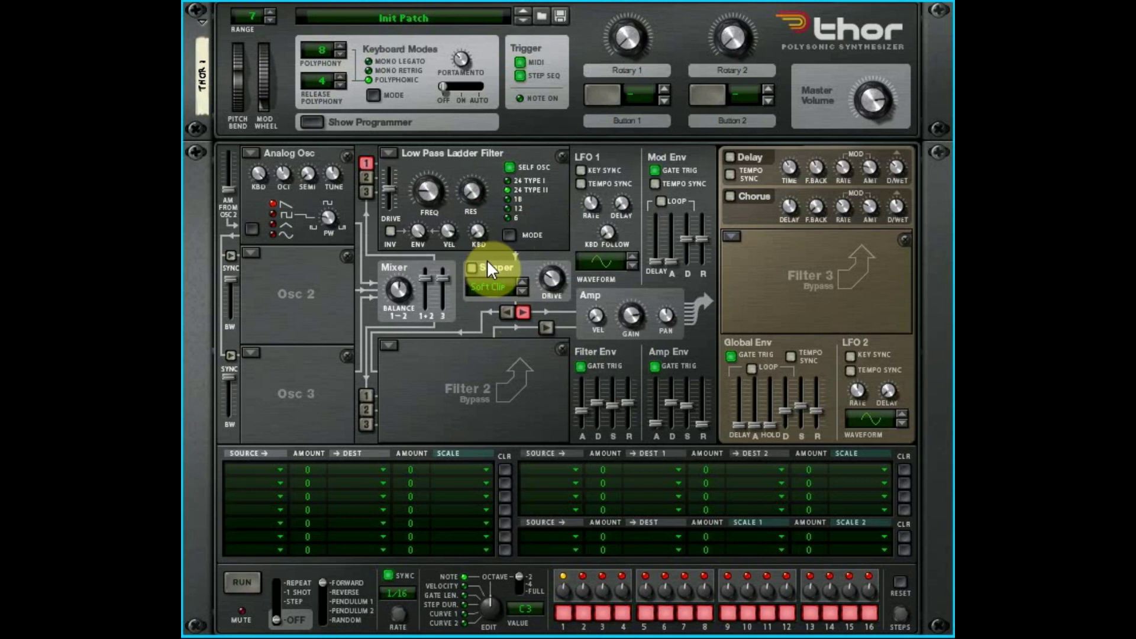
left_click_drag(469, 209, 479, 268)
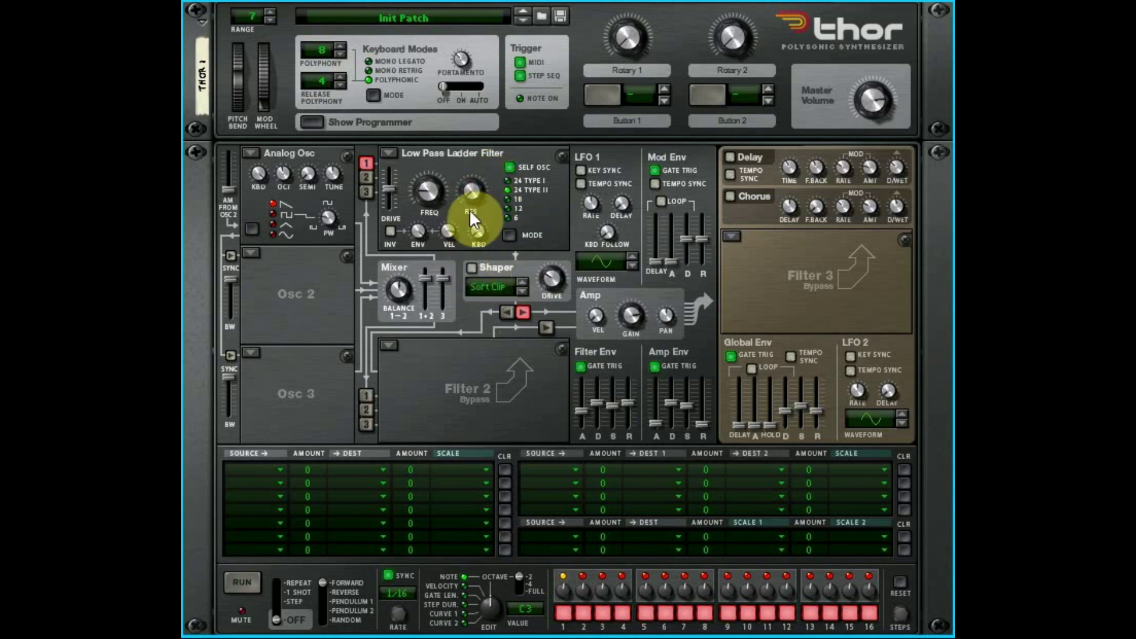
left_click_drag(467, 193, 484, 165)
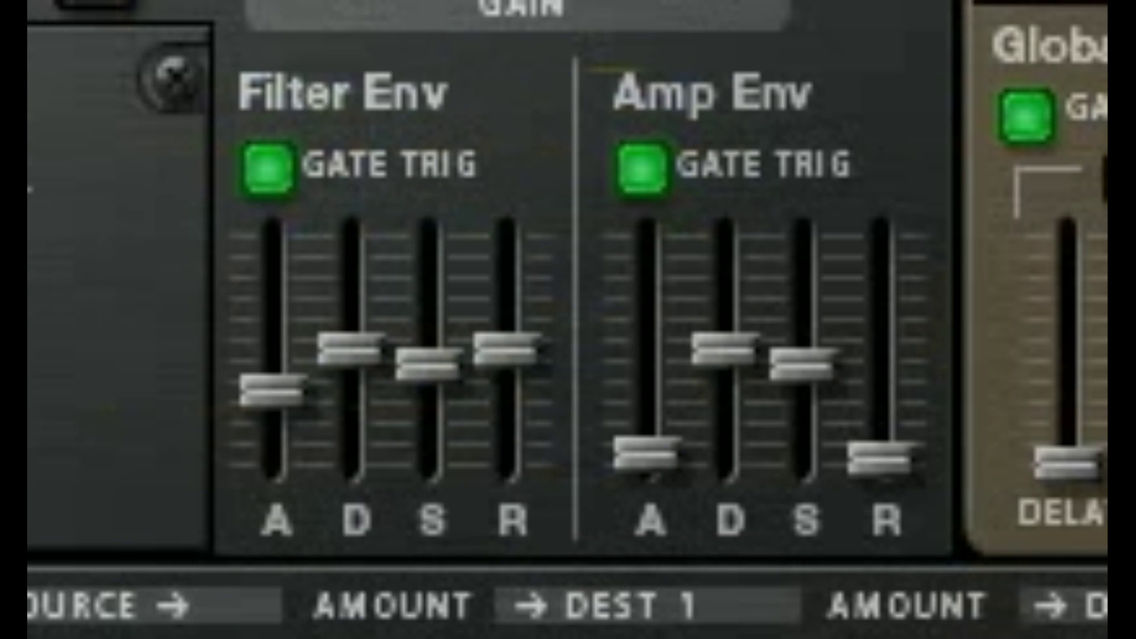
Step: Set the filter envelope to 1.18 s attack and 705 ms decay, and amp sustain to maximum
left_click(269, 168)
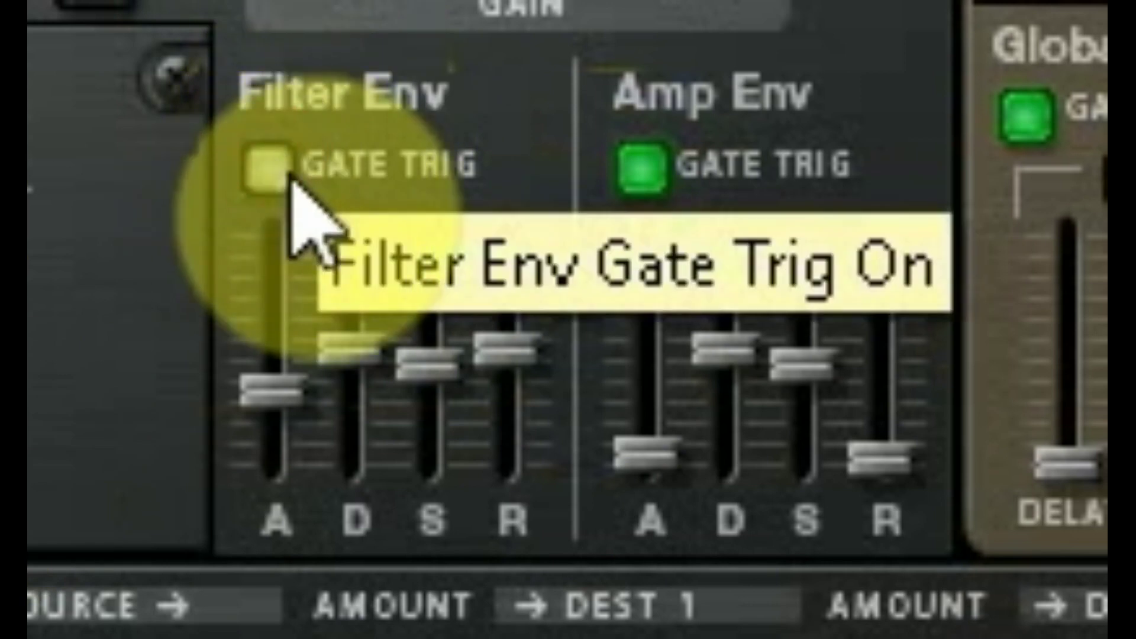
left_click(267, 173)
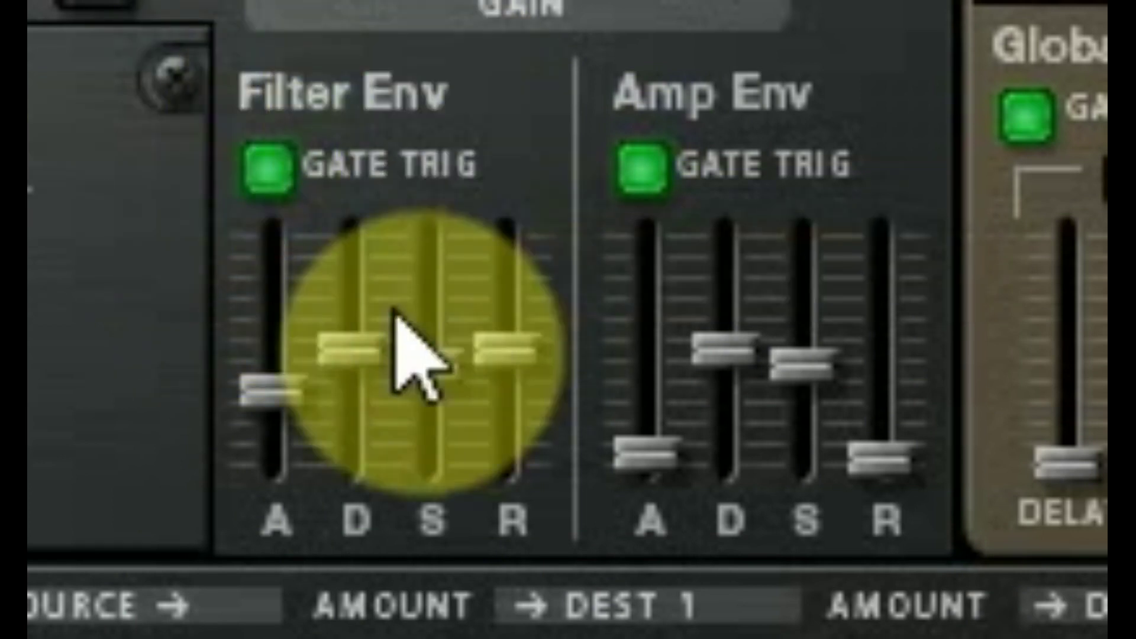
left_click_drag(288, 296, 289, 337)
left_click_drag(354, 420, 421, 441)
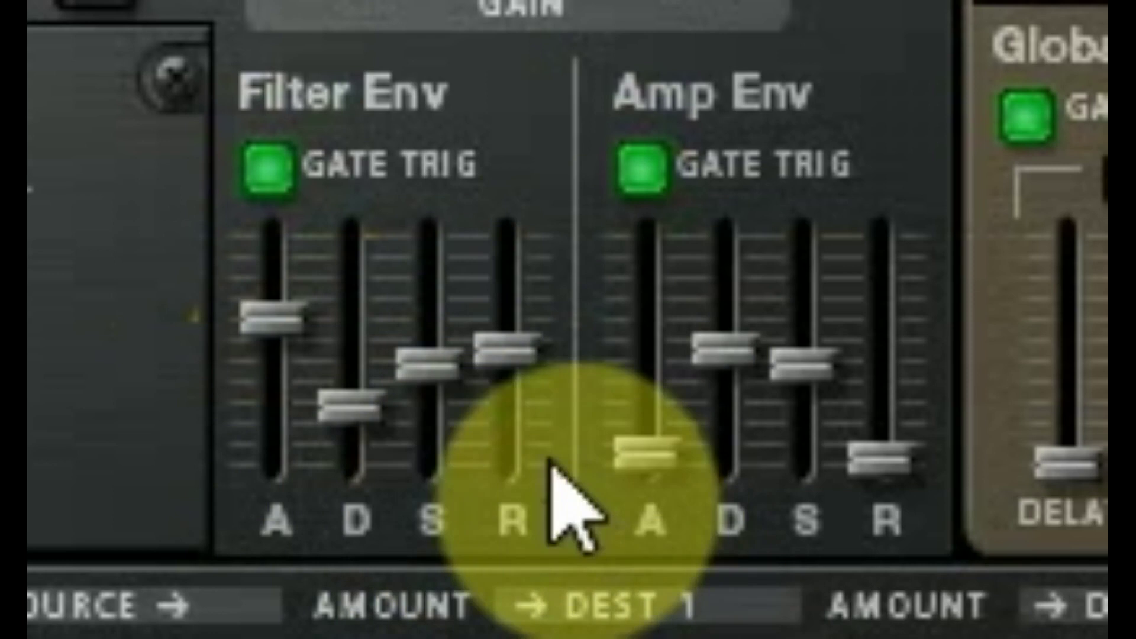
left_click_drag(278, 323, 293, 395)
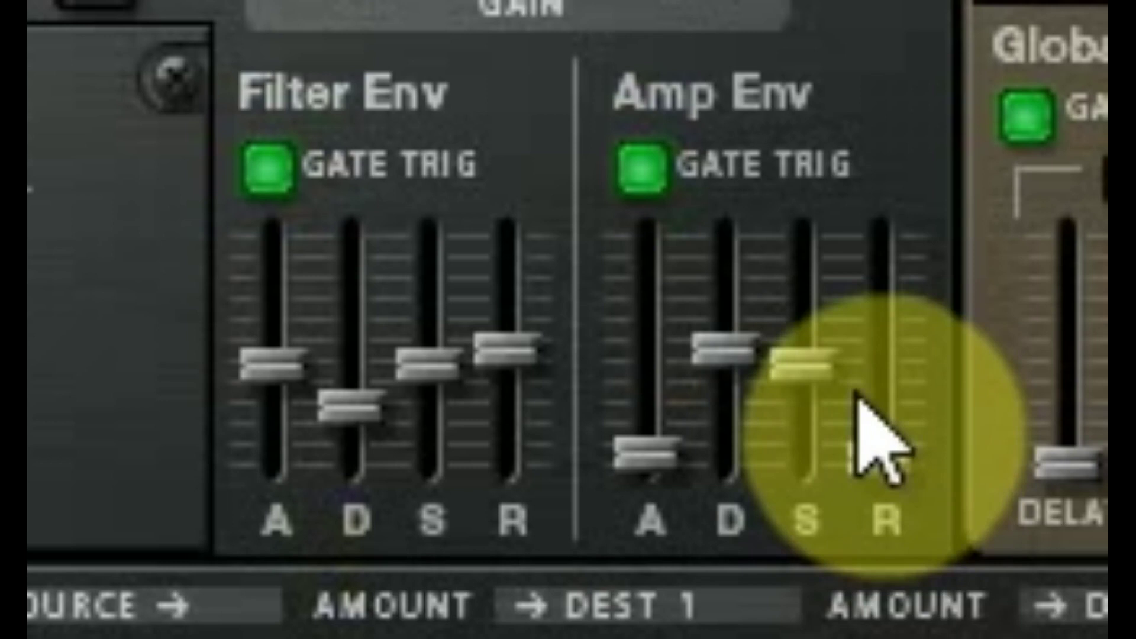
left_click_drag(820, 391, 861, 237)
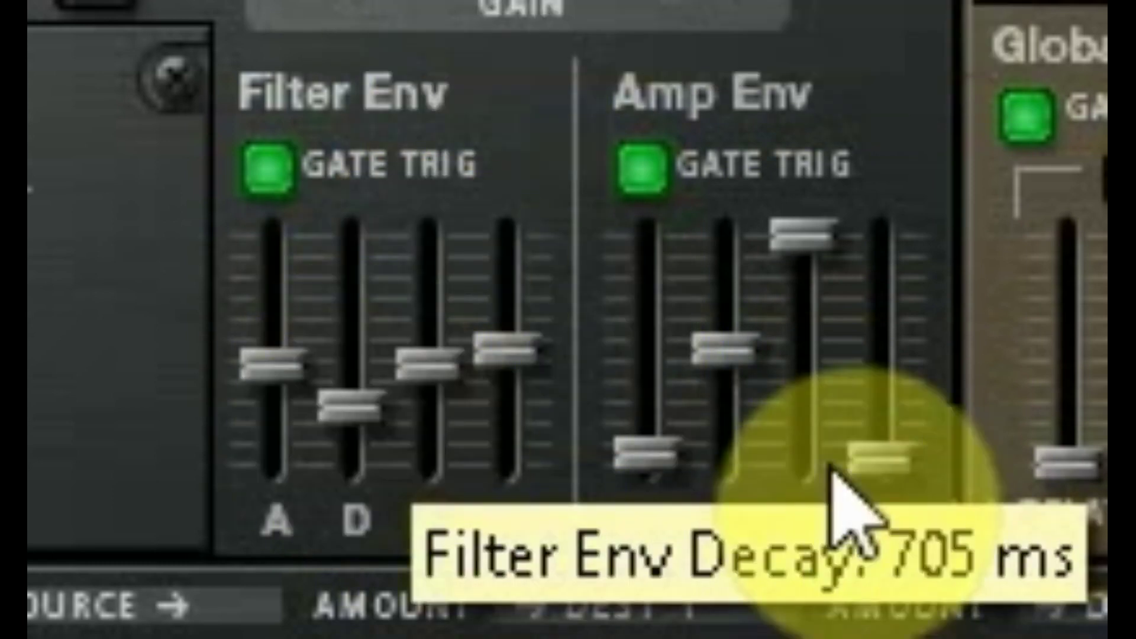
left_click_drag(659, 429, 714, 501)
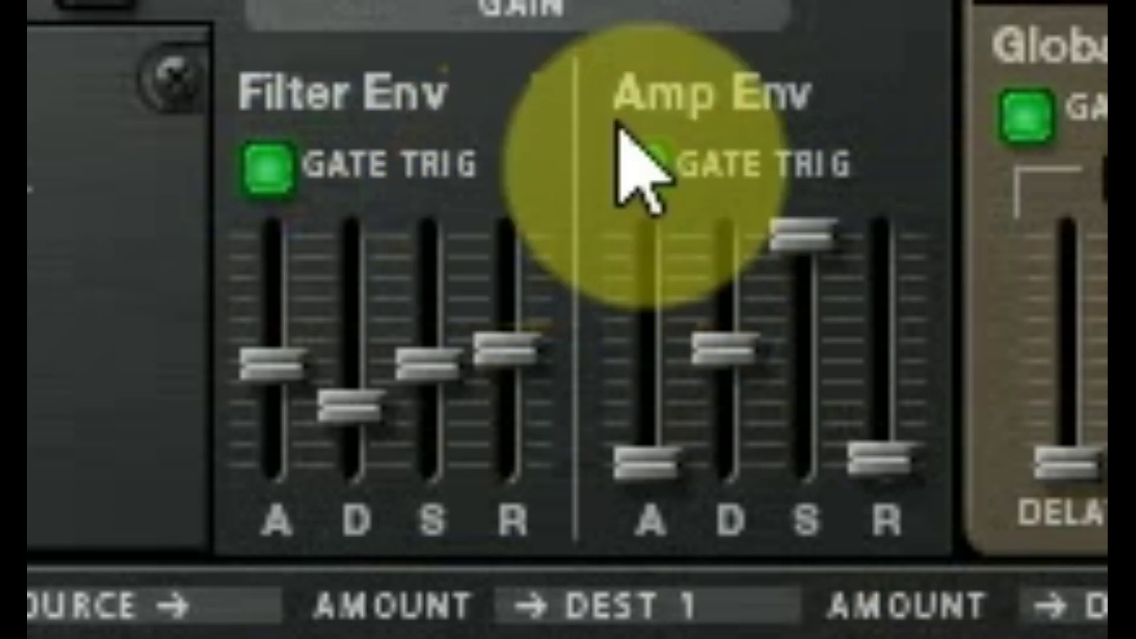
Step: Try out different amp envelope sustain, decay and release levels
left_click_drag(880, 459, 908, 370)
left_click(867, 332)
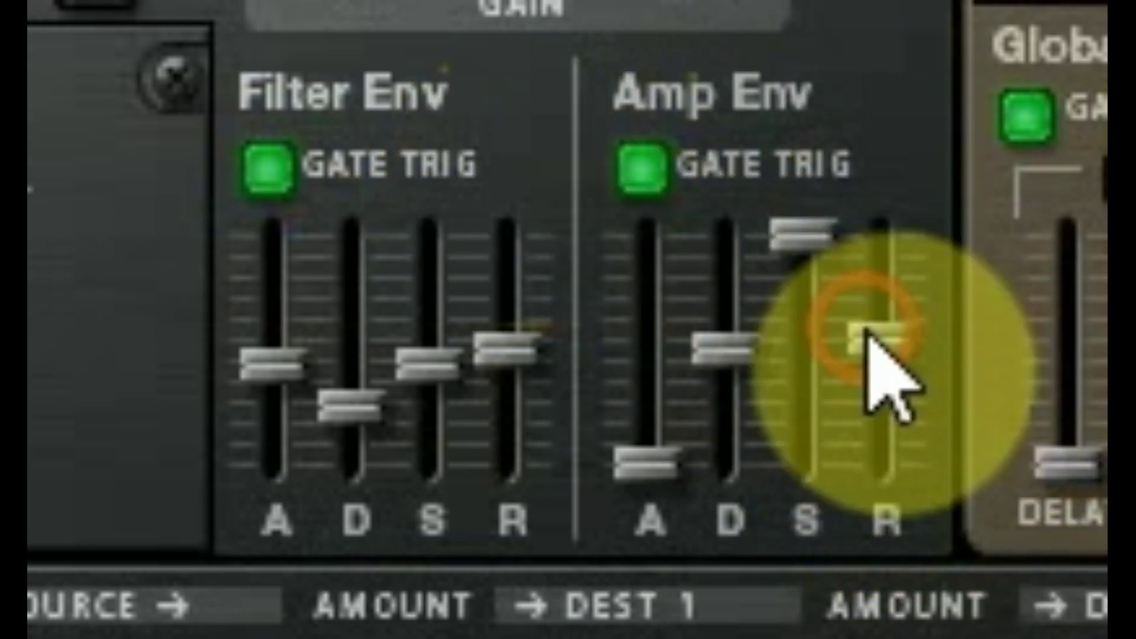
left_click_drag(811, 314, 844, 578)
left_click_drag(888, 405, 902, 447)
left_click_drag(753, 346, 753, 323)
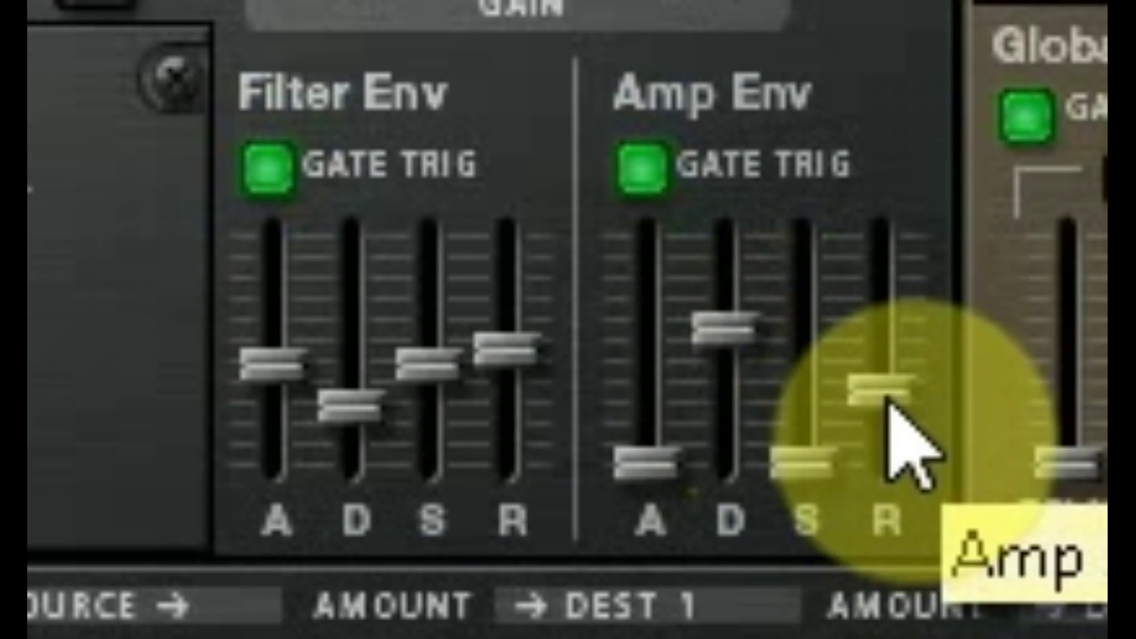
left_click_drag(890, 402, 885, 381)
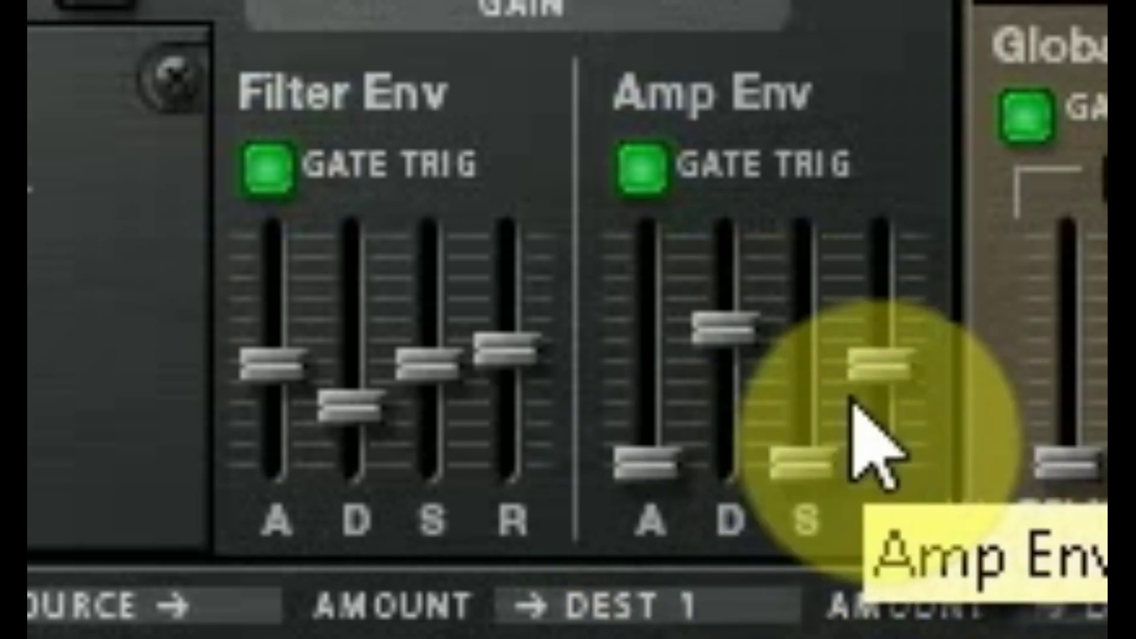
left_click_drag(865, 359, 875, 380)
left_click_drag(744, 358, 697, 376)
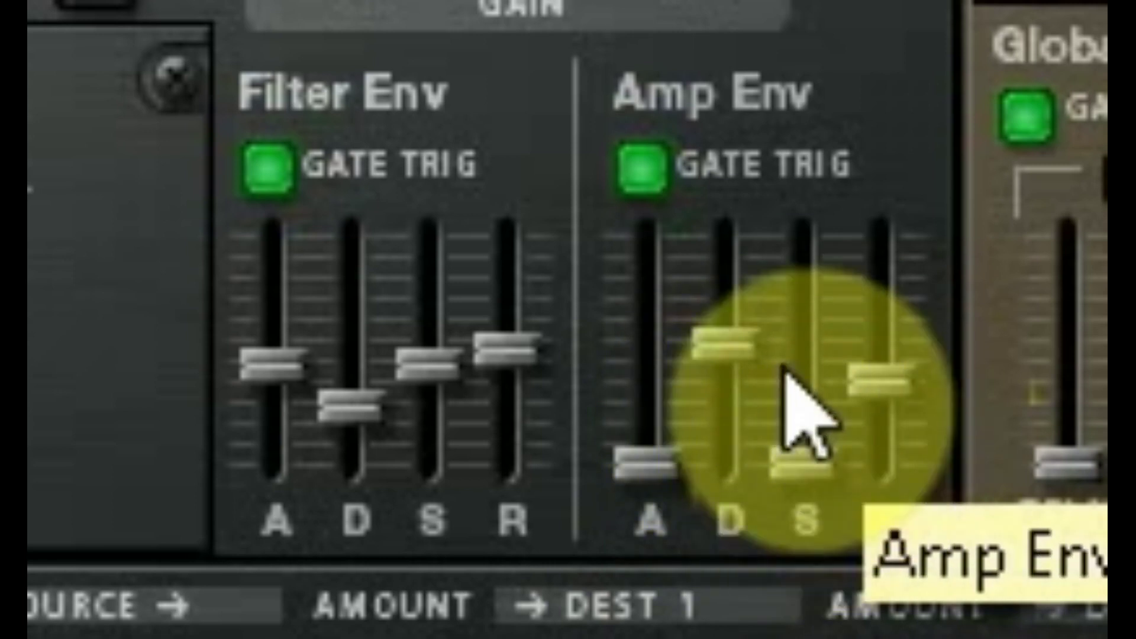
Step: Lengthen the amp attack and decay, raise sustain, and set a moderate release
left_click_drag(681, 458, 671, 417)
left_click_drag(773, 372, 772, 317)
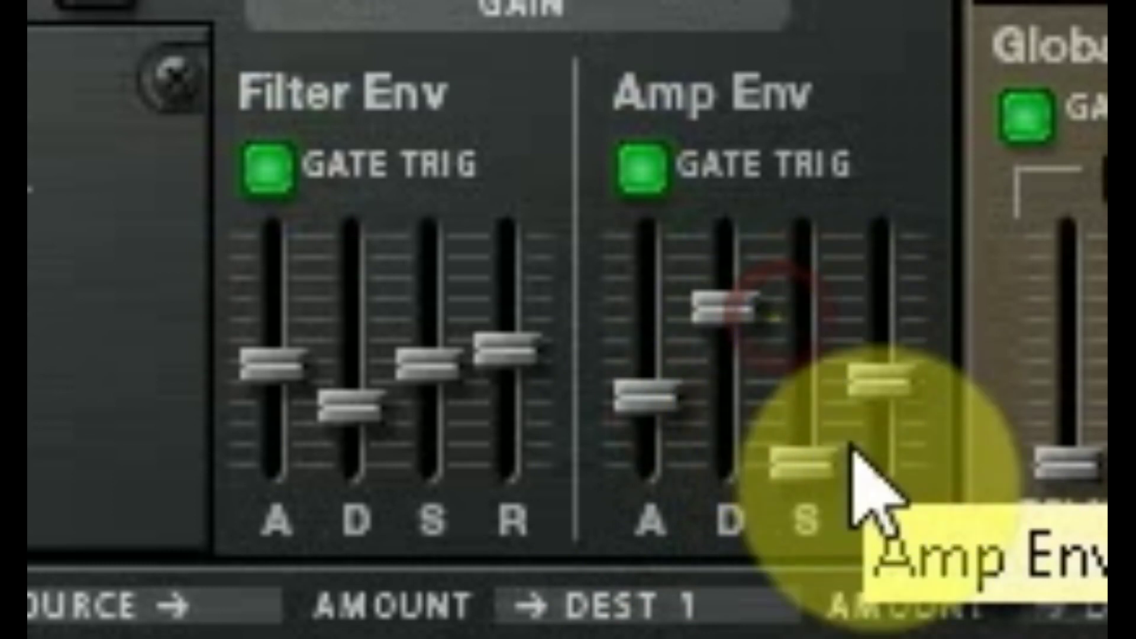
left_click_drag(852, 450, 858, 285)
left_click_drag(880, 383, 931, 340)
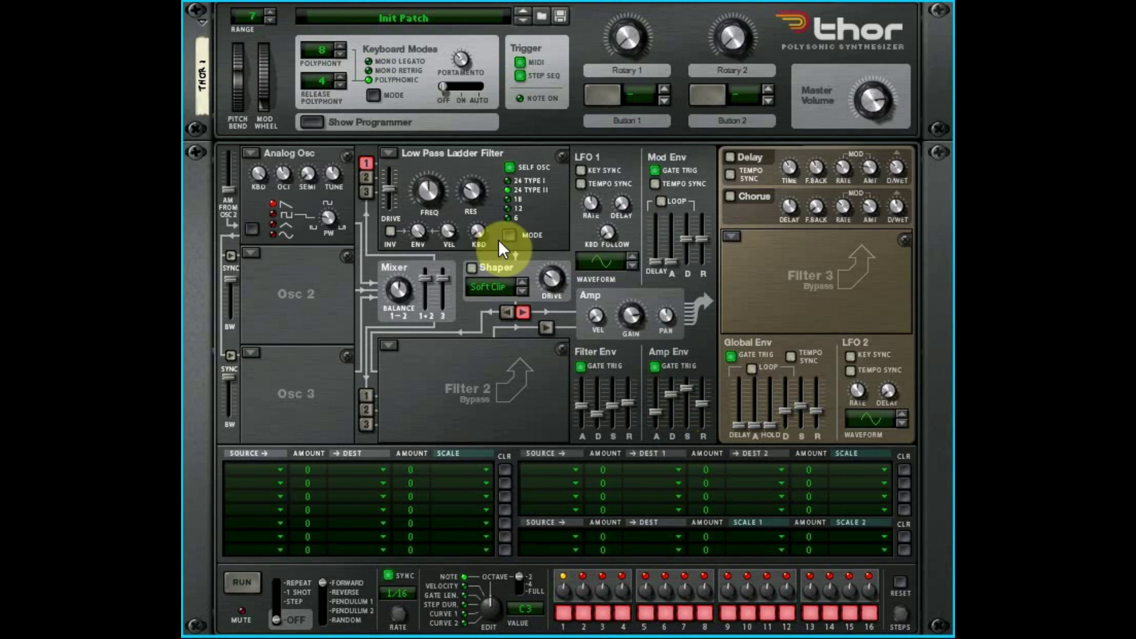
Step: Raise the filter envelope attack and decay faders, bringing decay to about 835 ms
left_click_drag(587, 402, 634, 396)
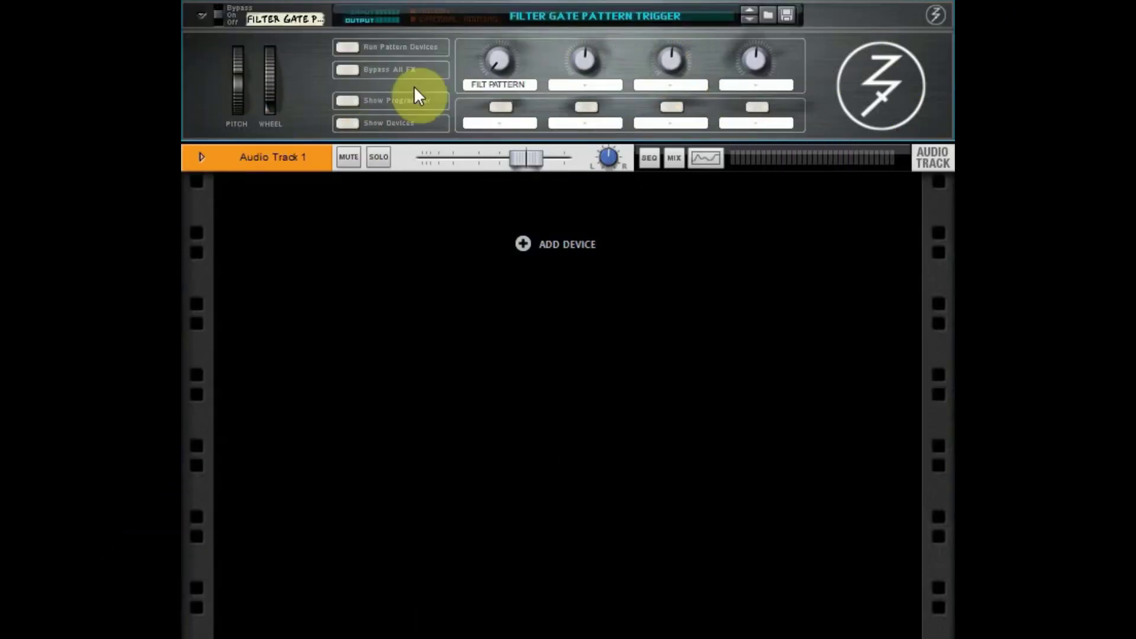
Step: Show the Filter Gate Pattern Trigger combi's devices, run its Matrix, and switch patterns up to a 23-step one
left_click(350, 125)
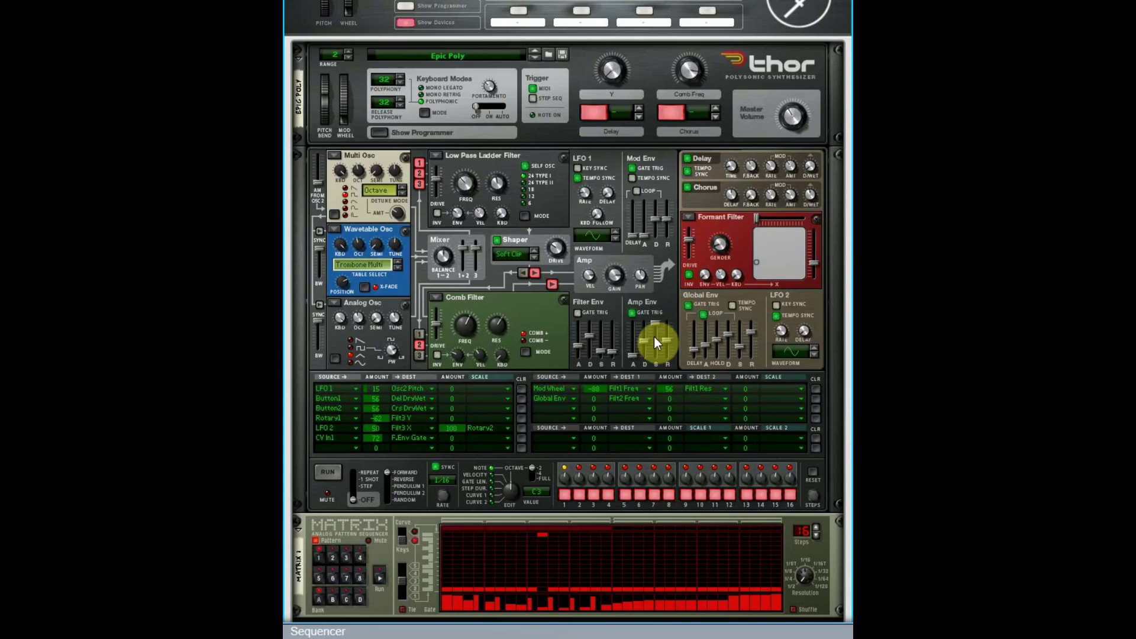
scroll(648, 341, "down", 1)
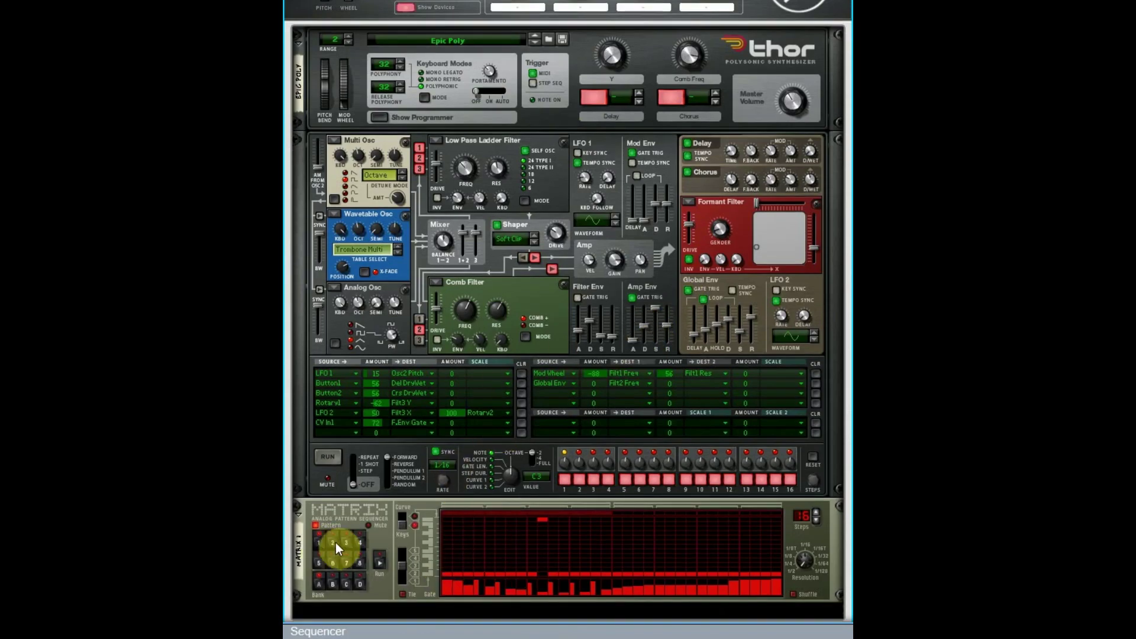
left_click(379, 561)
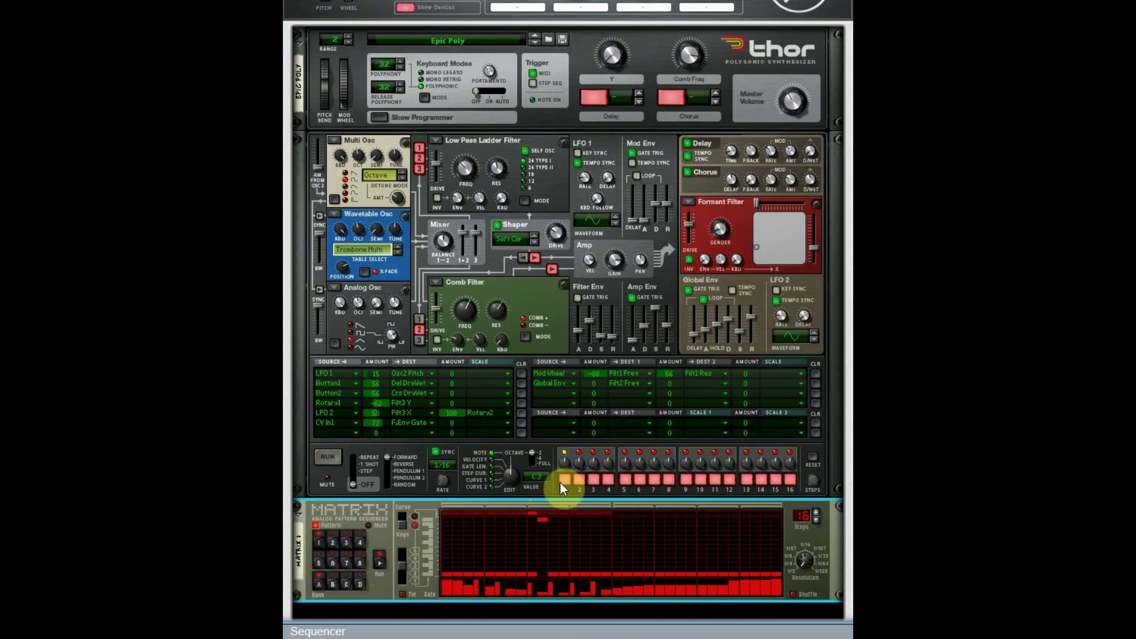
left_click(334, 543)
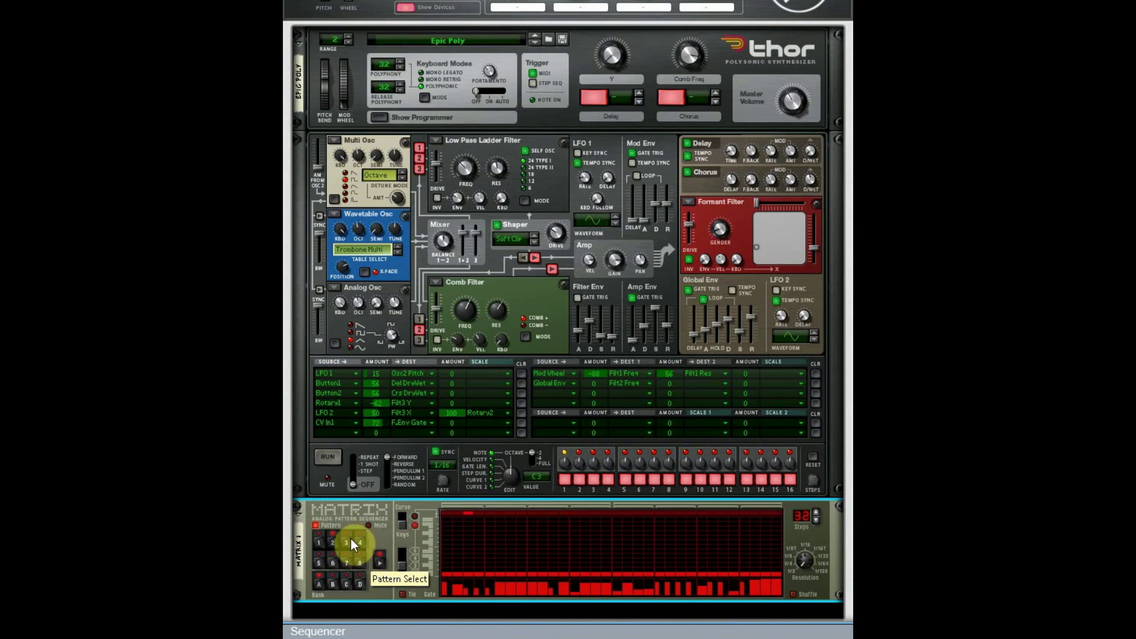
left_click(355, 541)
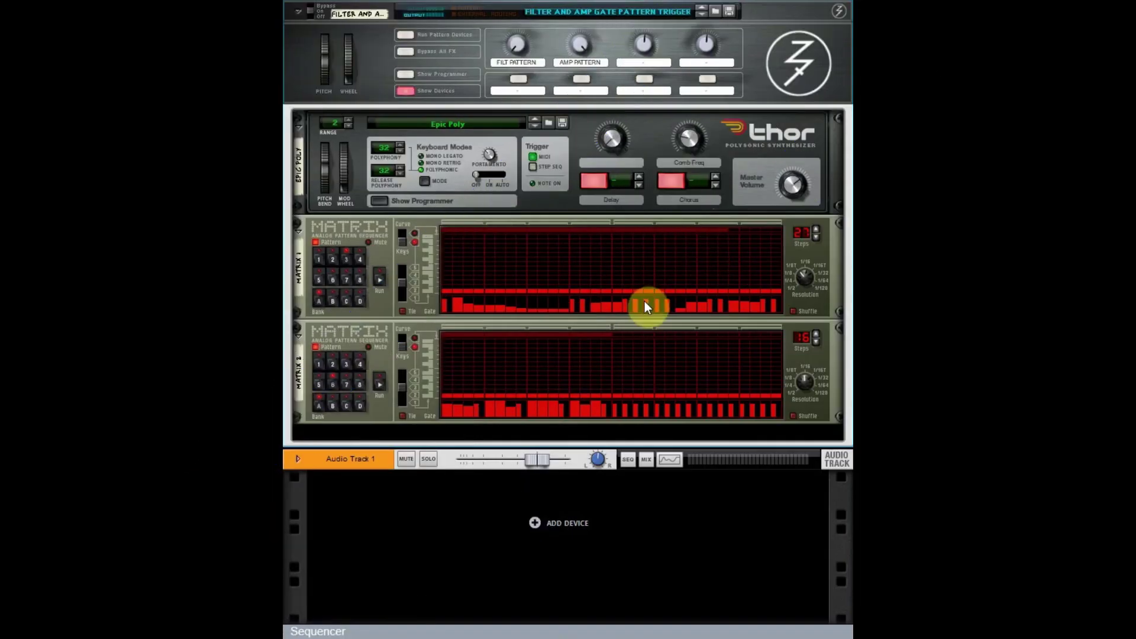
Step: Expand Thor's programmer and flip the rack to check the Matrix cables into CV In1 and In2
left_click(379, 201)
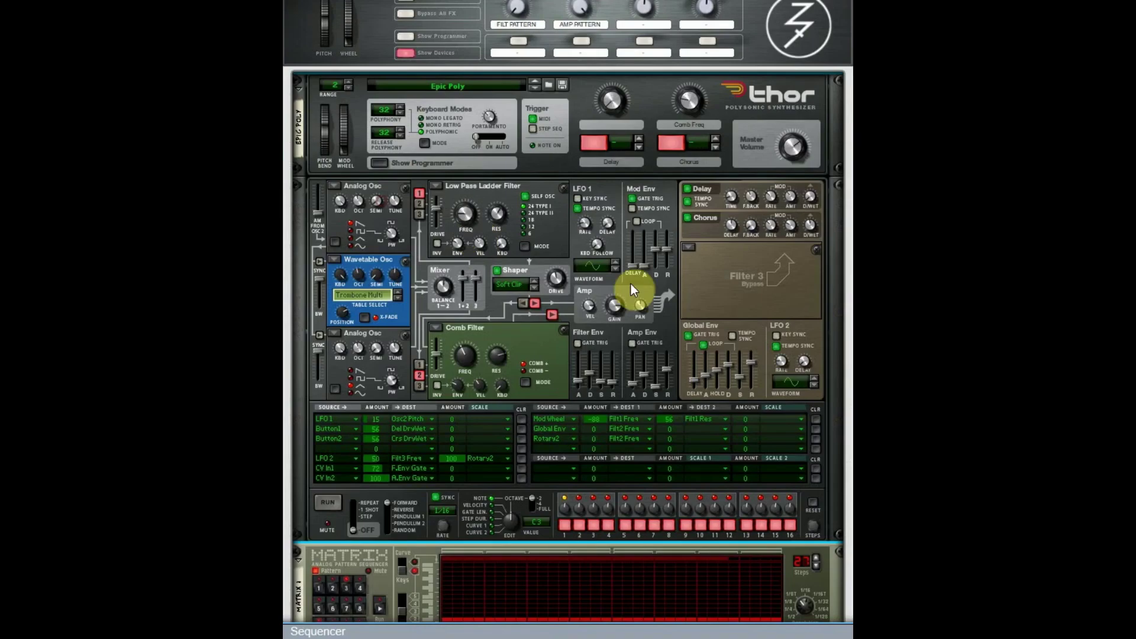
scroll(586, 384, "down", 3)
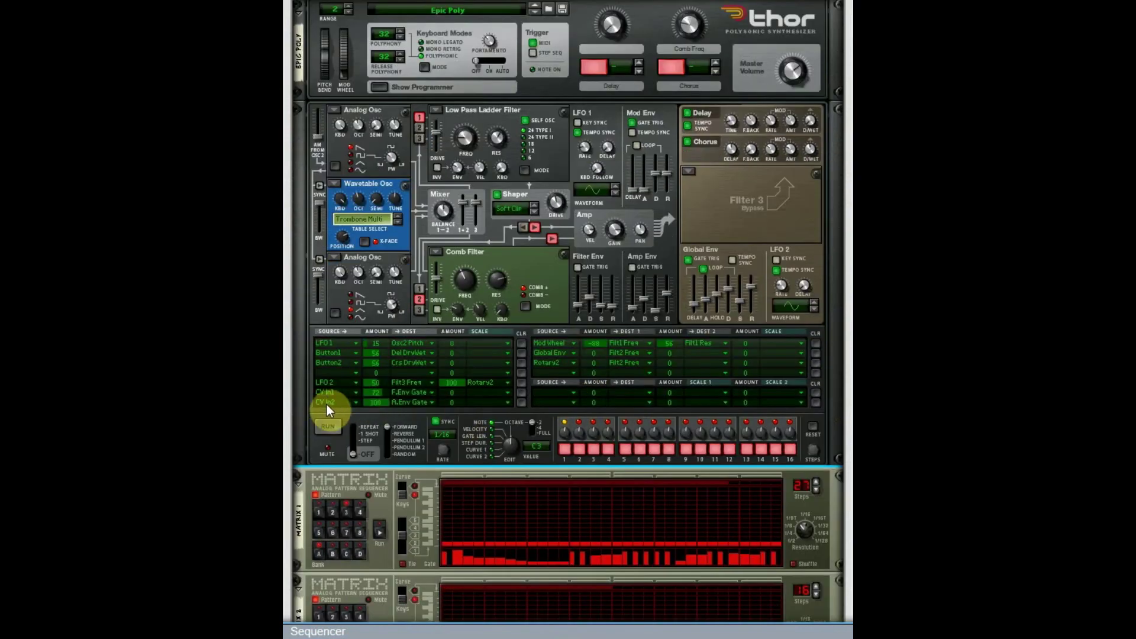
key("Tab")
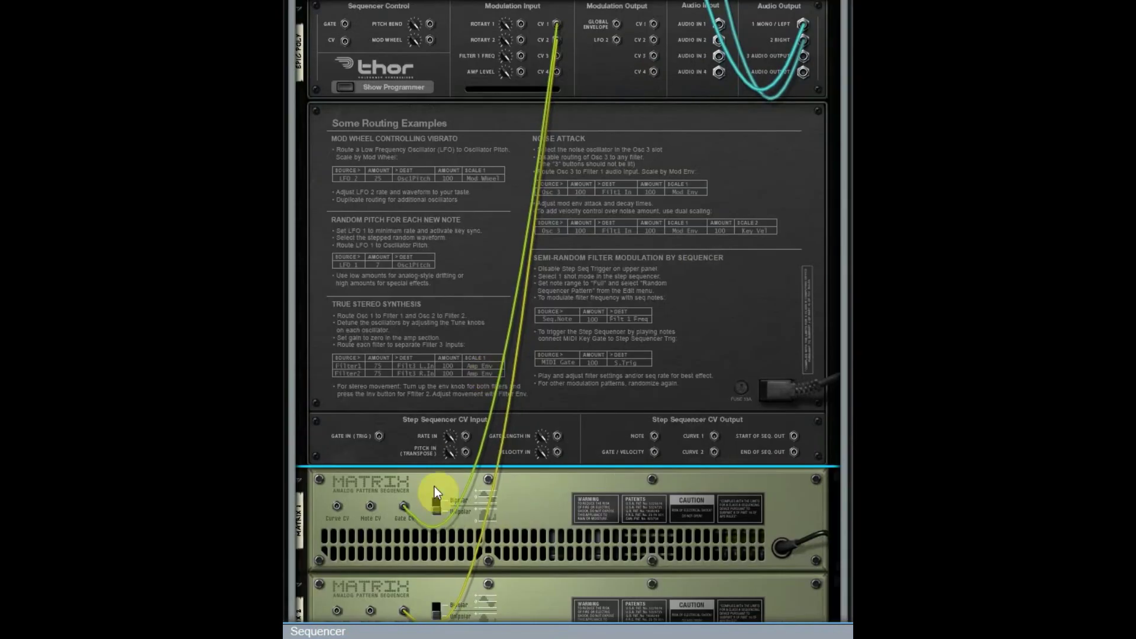
scroll(441, 463, "down", 1)
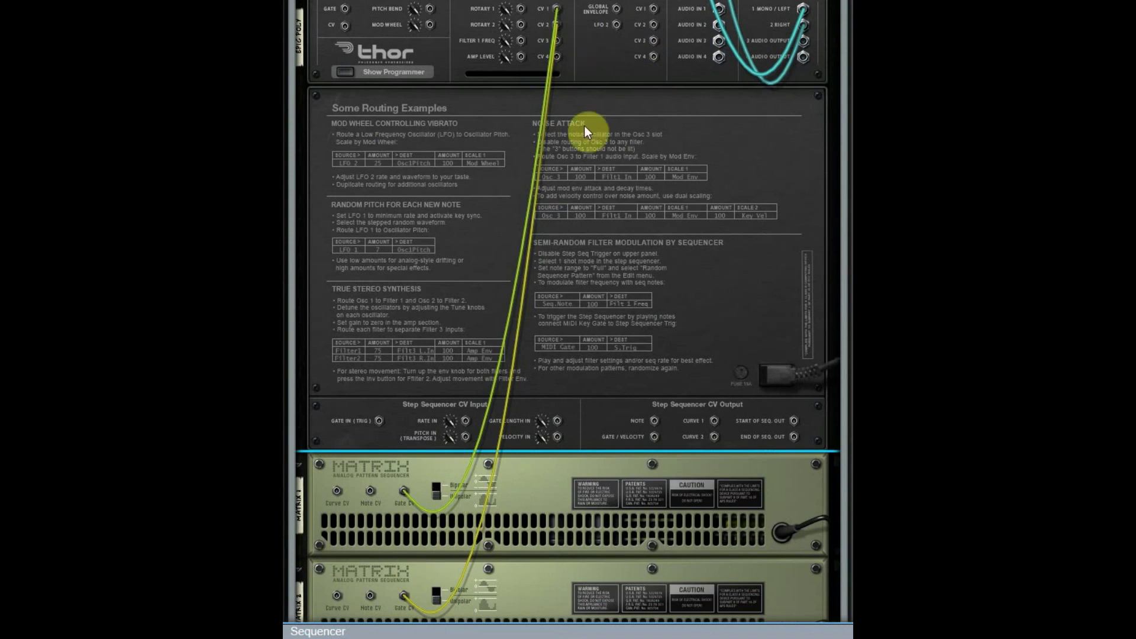
key("Tab")
scroll(550, 355, "down", 2)
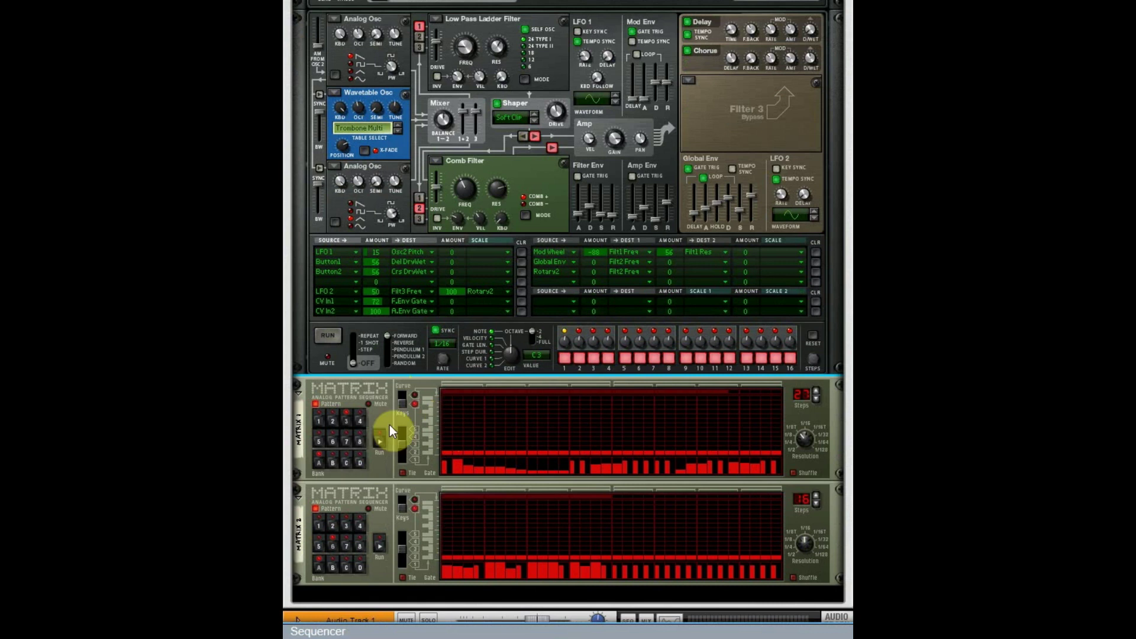
Step: Start Matrix 1 and Matrix 2, then stop Matrix 1, leaving Matrix 2 gating Thor
left_click(381, 438)
left_click(379, 545)
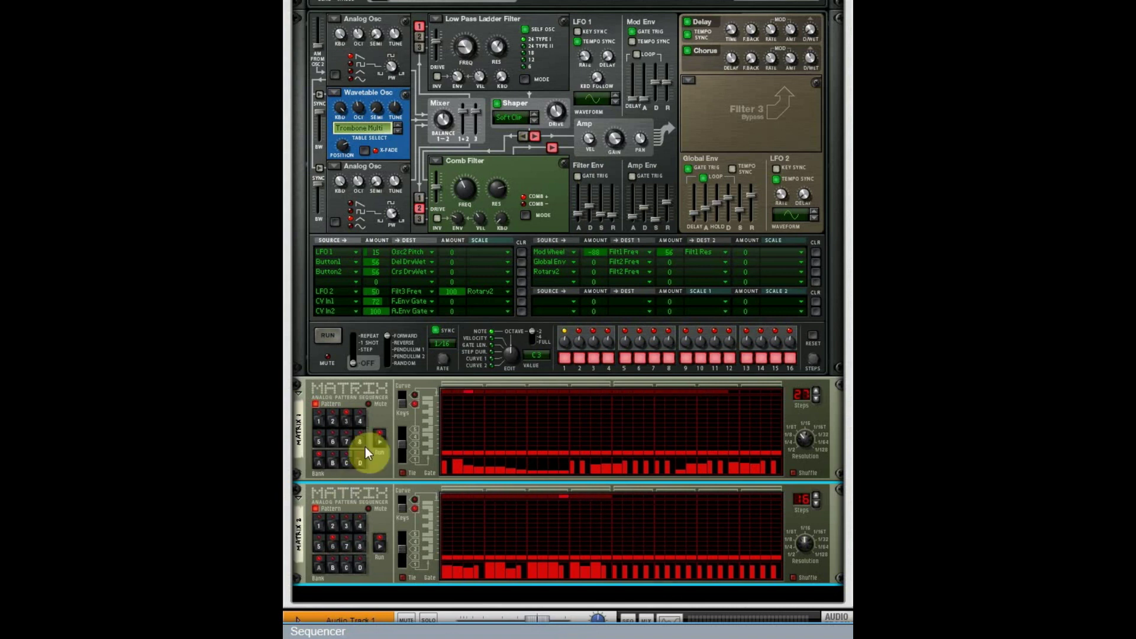
left_click(379, 441)
scroll(542, 445, "up", 5)
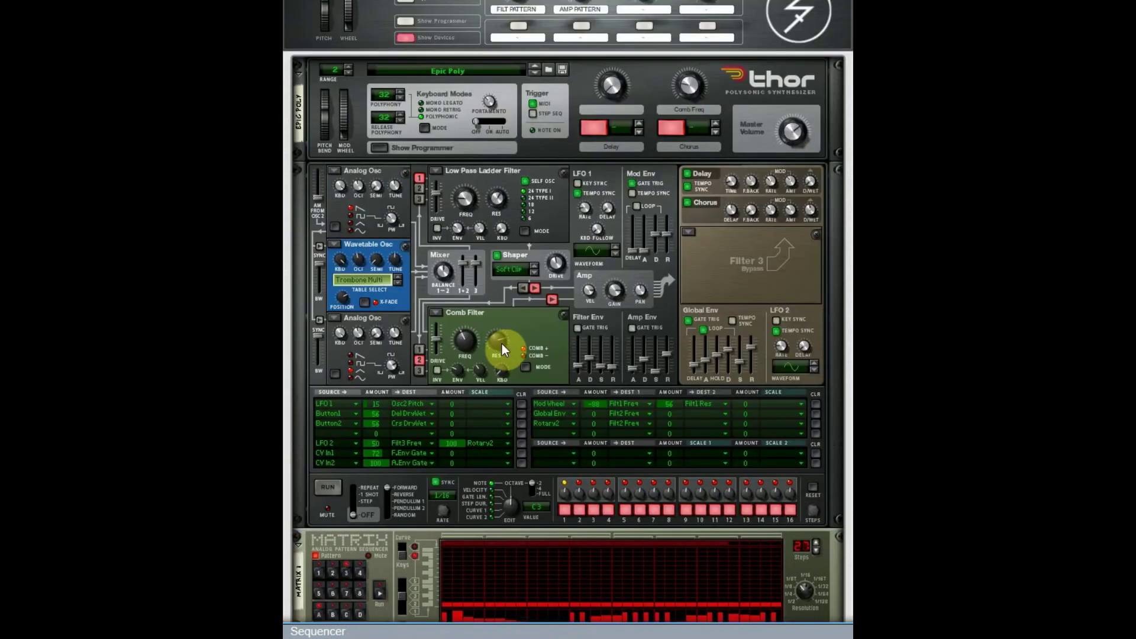